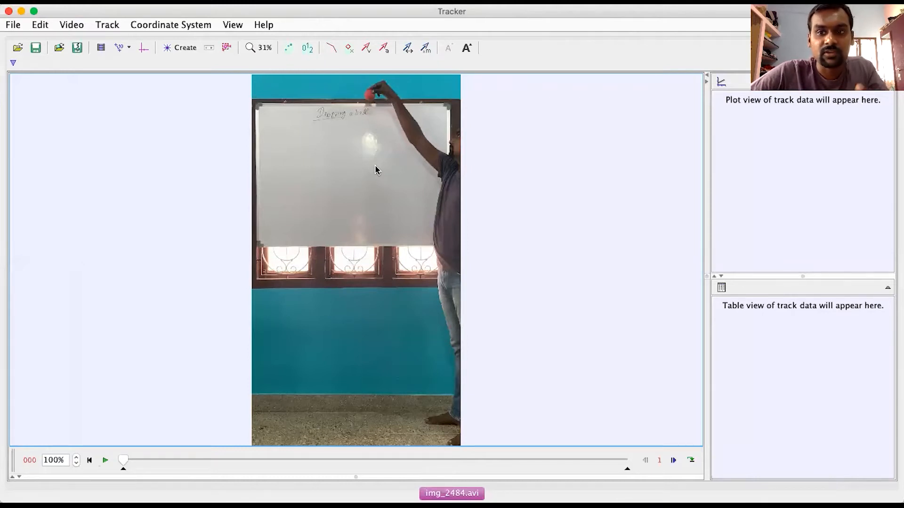
# Show the coordinate axes, place their origin on the centre of the held red ball, and hide the axes again
pyautogui.click(144, 47)
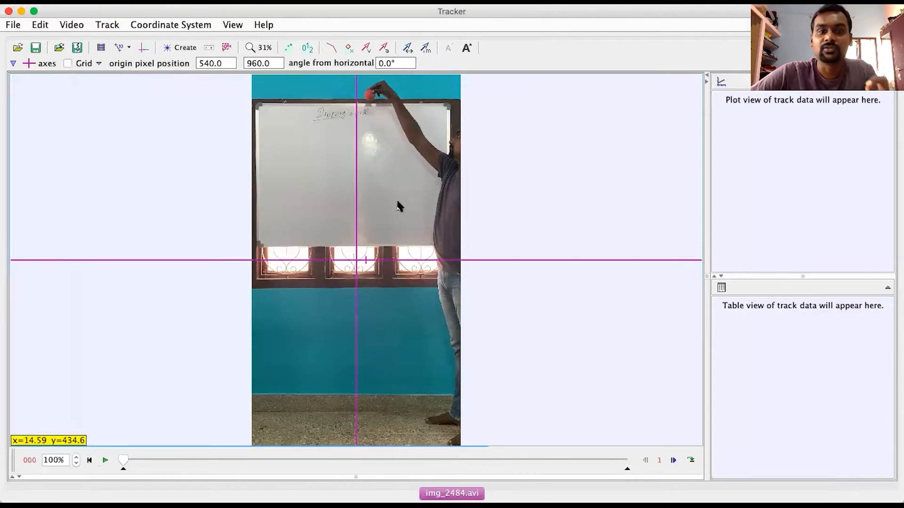
pyautogui.moveTo(357, 179); pyautogui.dragTo(370, 96)
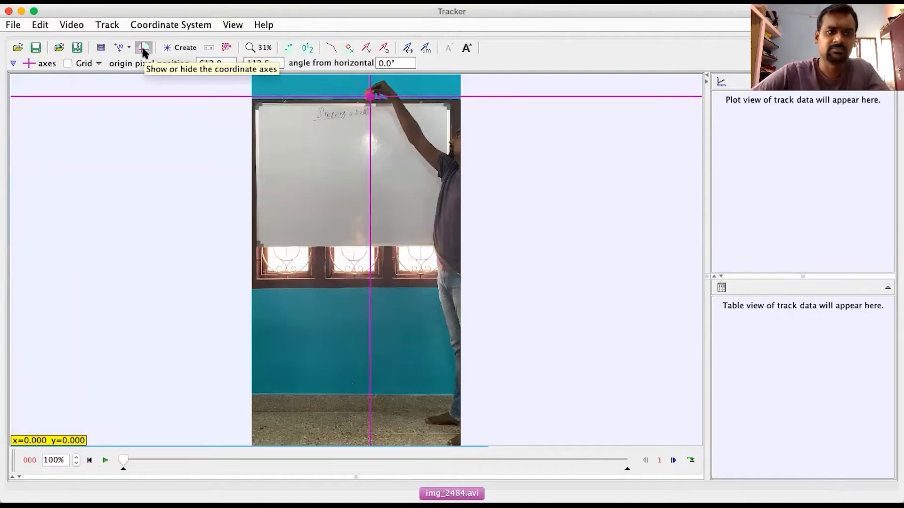
pyautogui.moveTo(372, 103); pyautogui.dragTo(371, 97)
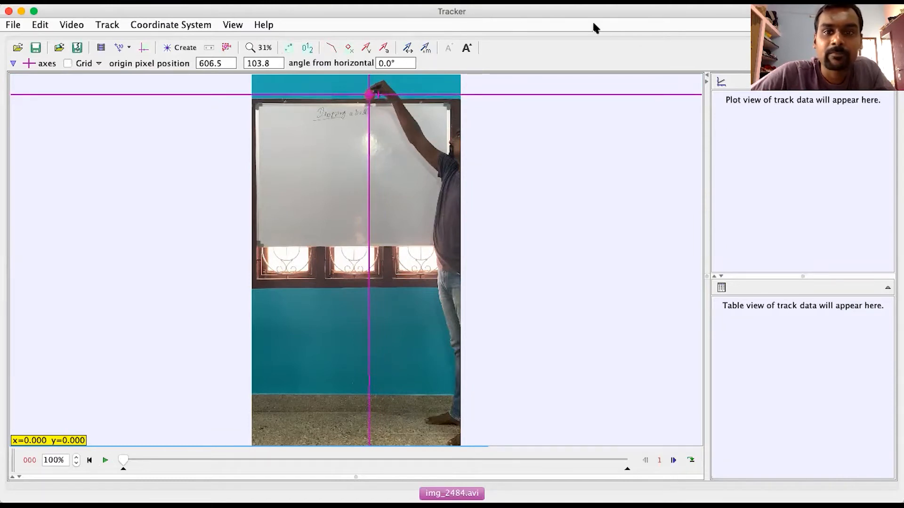
pyautogui.click(261, 48)
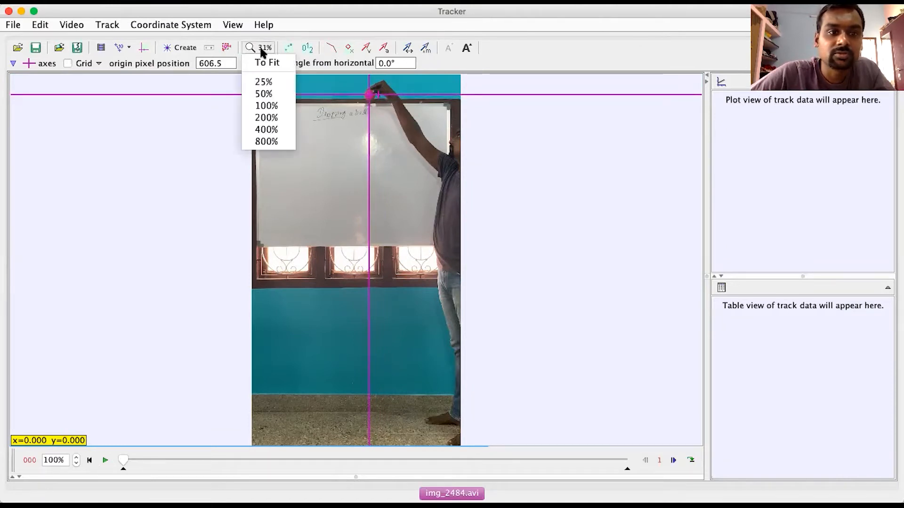
pyautogui.click(263, 93)
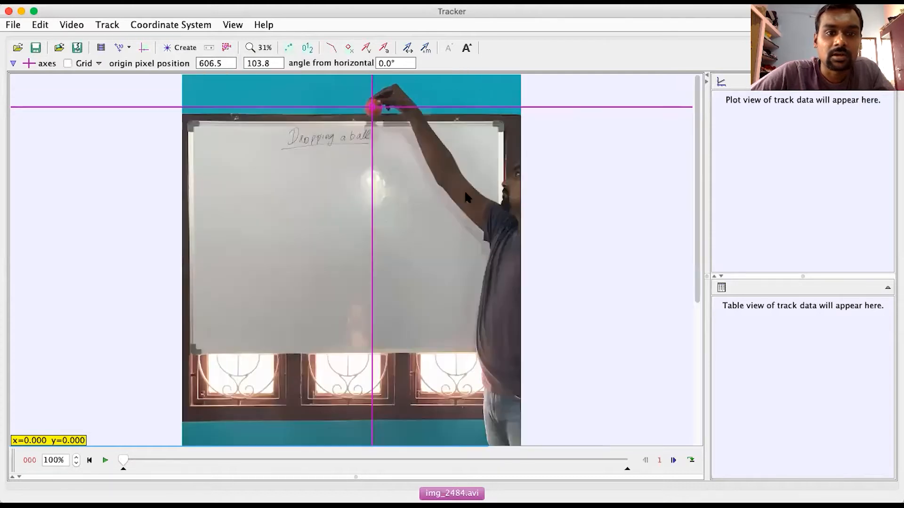
pyautogui.moveTo(697, 171); pyautogui.dragTo(691, 82)
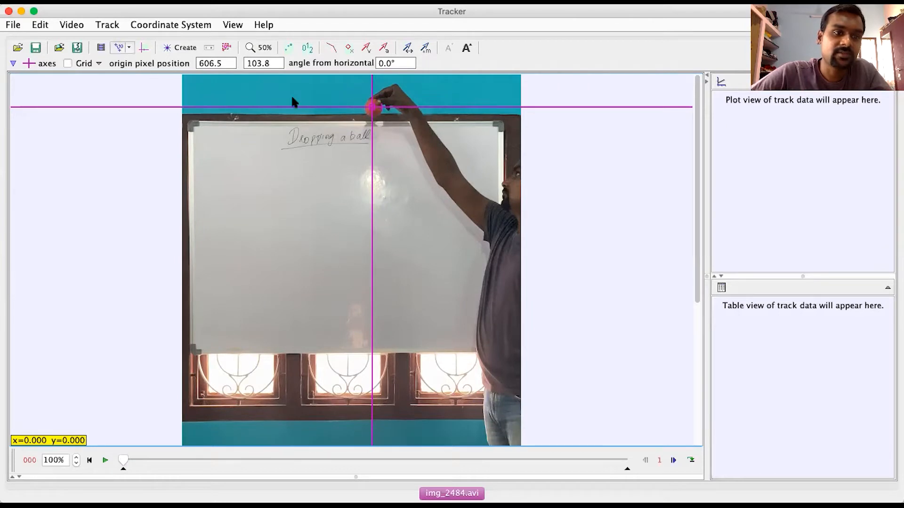
pyautogui.click(142, 47)
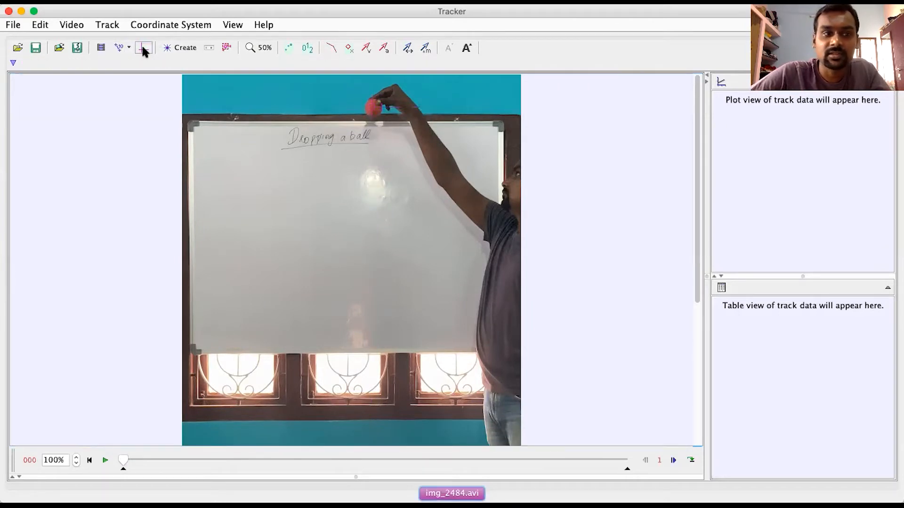
# Add a calibration stick running vertically from the whiteboard frame's upper edge down to the floor beside the wall
pyautogui.click(118, 48)
pyautogui.moveTo(136, 62)
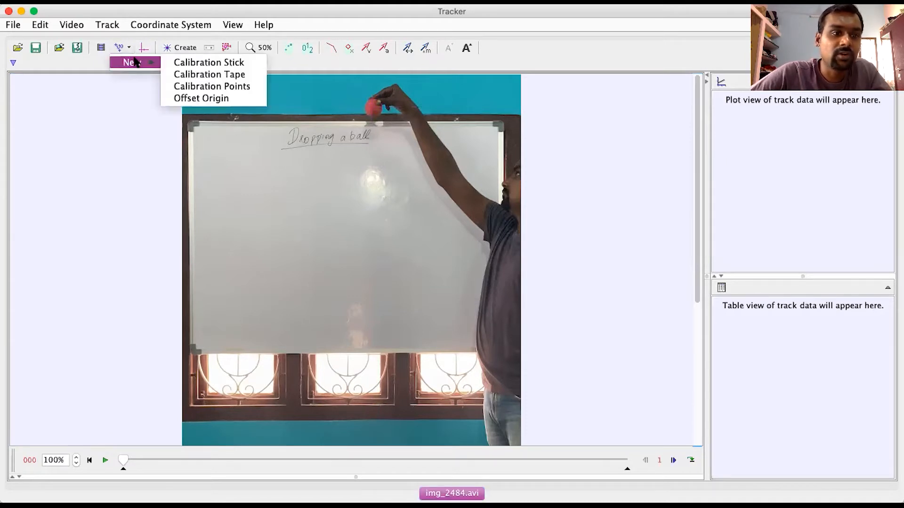
pyautogui.click(186, 63)
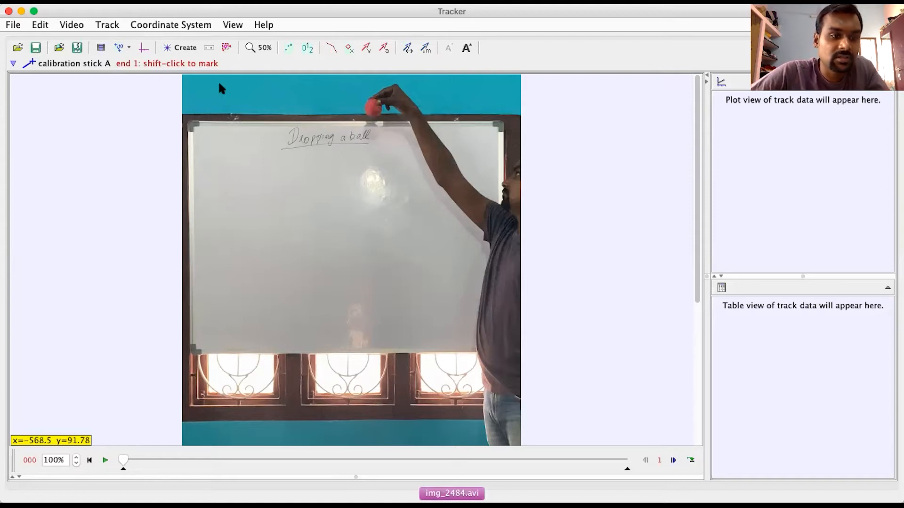
pyautogui.keyDown('shift'); pyautogui.click(356, 113); pyautogui.keyUp('shift')
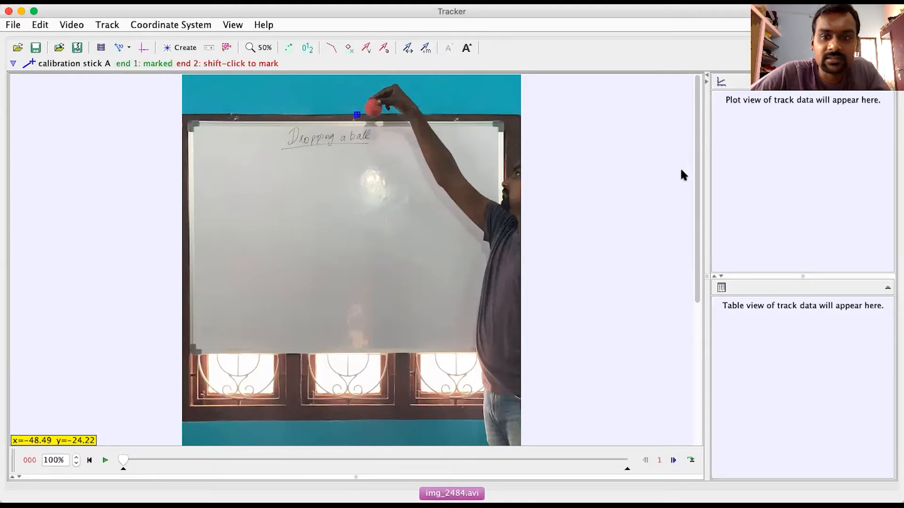
pyautogui.scroll(-10, 695, 158)
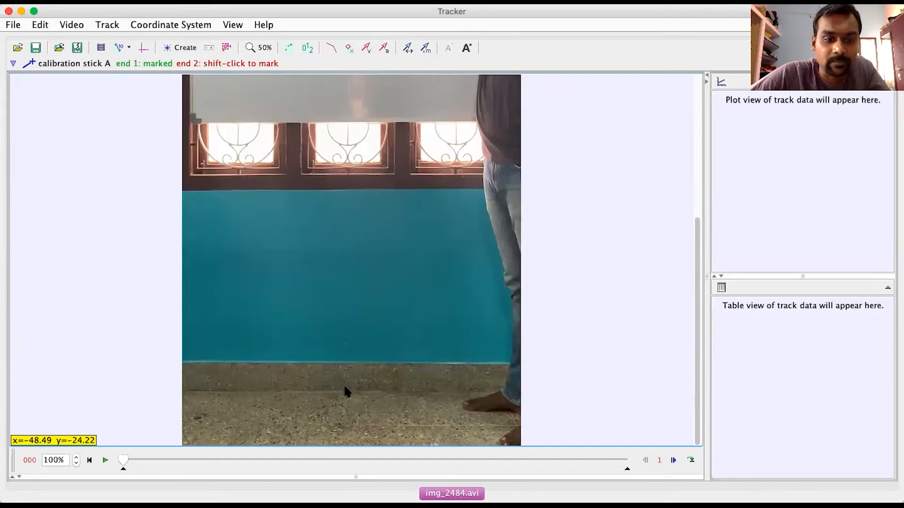
pyautogui.click(258, 47)
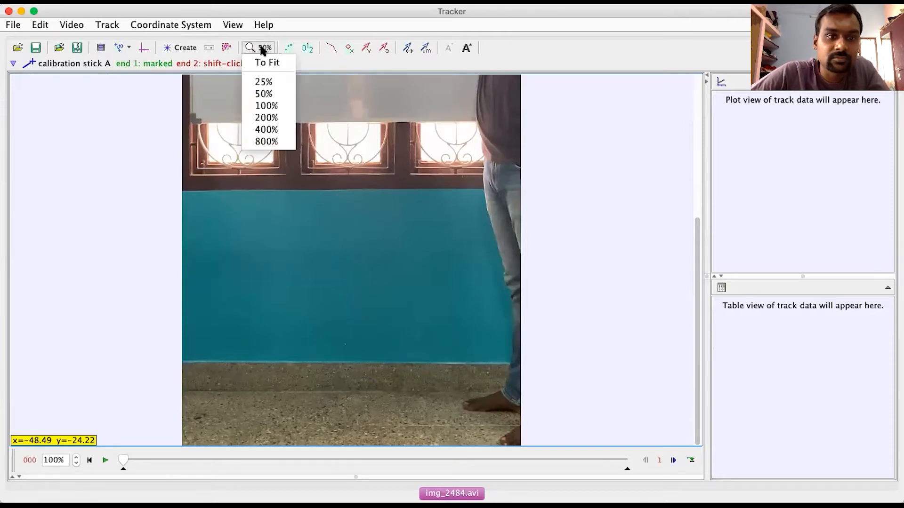
pyautogui.click(270, 83)
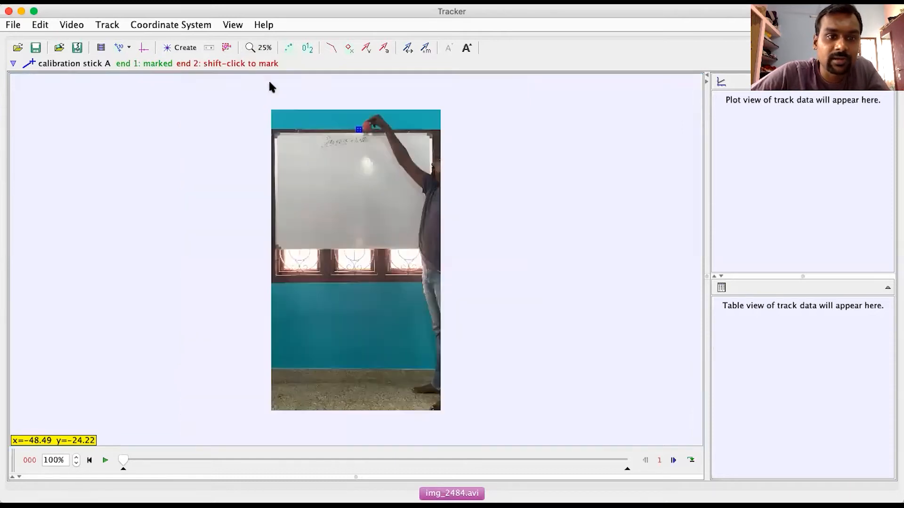
pyautogui.keyDown('shift'); pyautogui.click(358, 382); pyautogui.keyUp('shift')
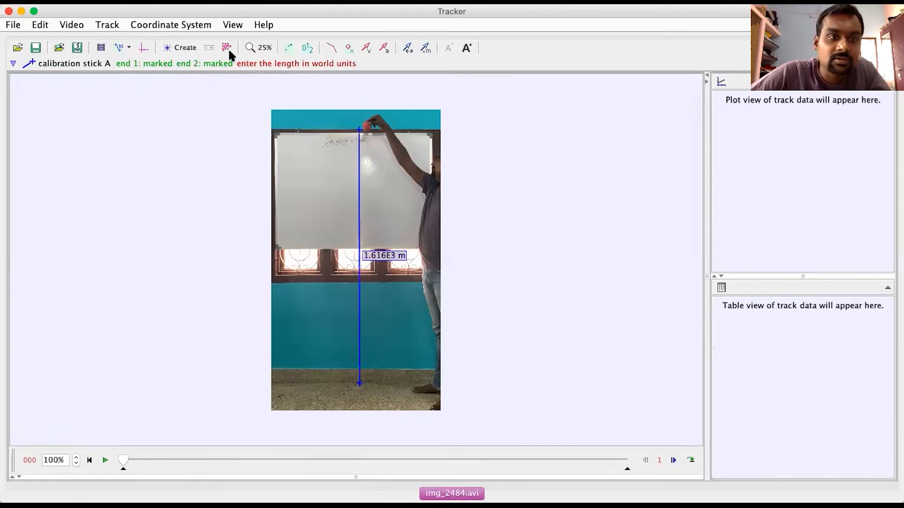
# Set the calibration stick's length to 2 m
pyautogui.click(257, 47)
pyautogui.click(262, 91)
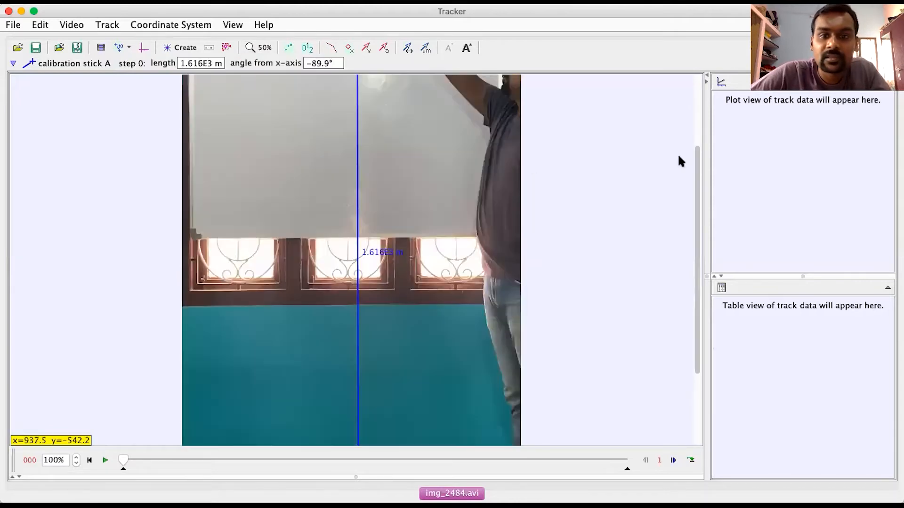
pyautogui.moveTo(693, 163); pyautogui.dragTo(700, 89)
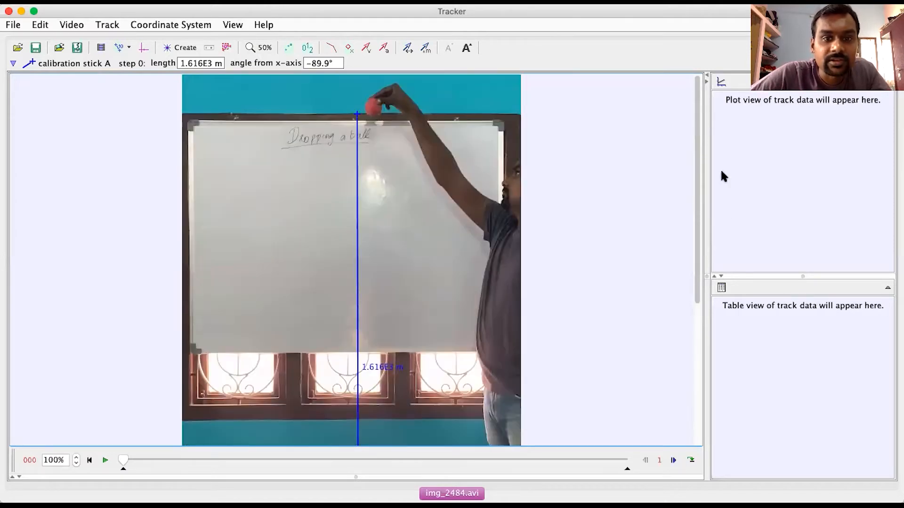
pyautogui.moveTo(713, 121); pyautogui.dragTo(724, 214)
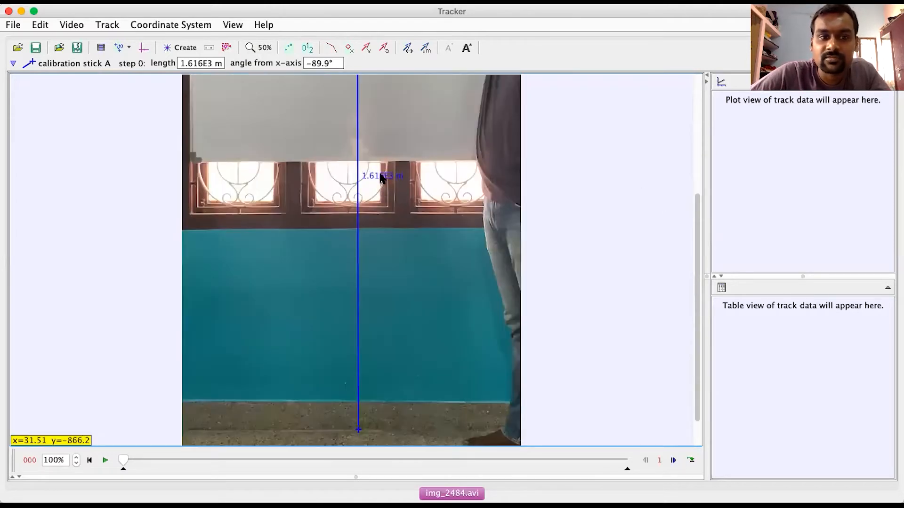
pyautogui.click(381, 175)
pyautogui.press('BackSpace')
pyautogui.write('2 m')
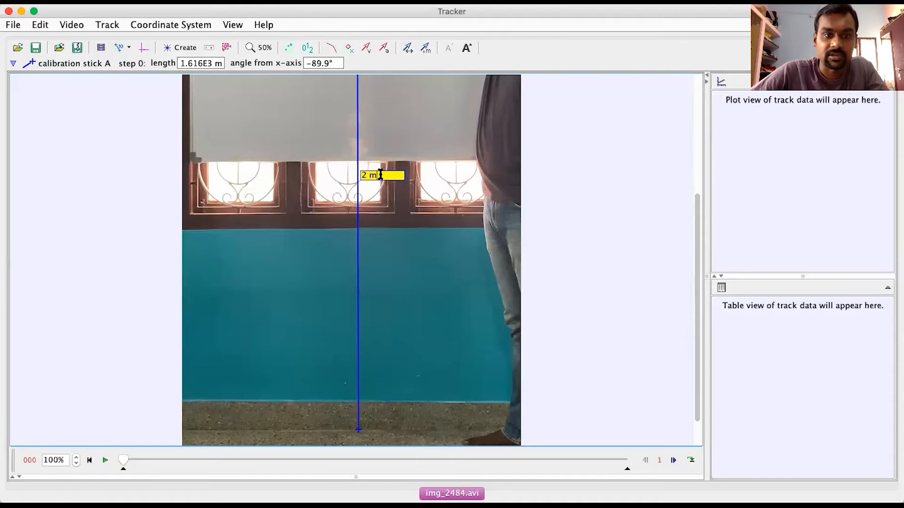
pyautogui.press('Return')
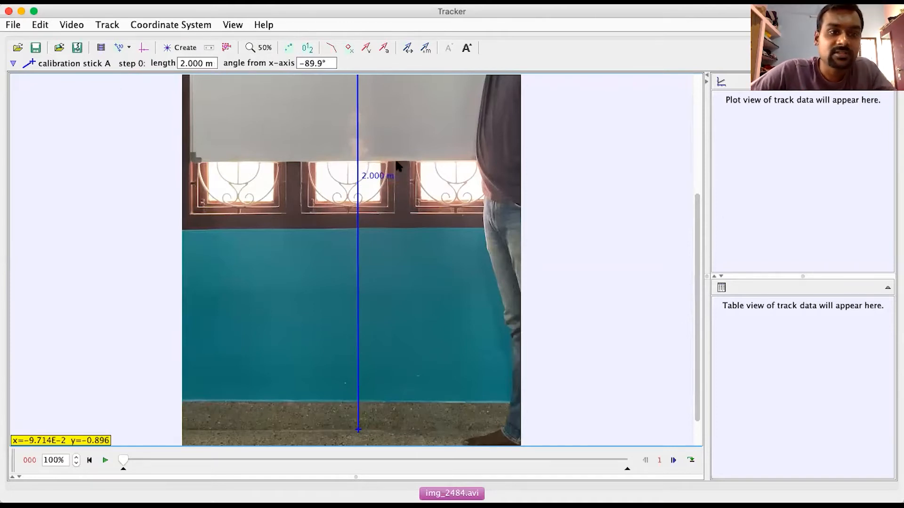
# Lock the calibration stick and hide it from the video view
pyautogui.scroll(3, 344, 182)
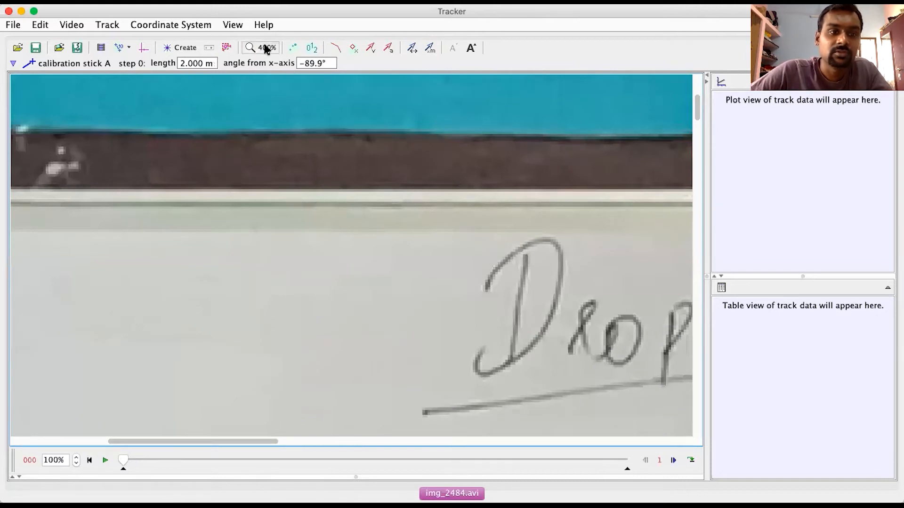
pyautogui.click(267, 49)
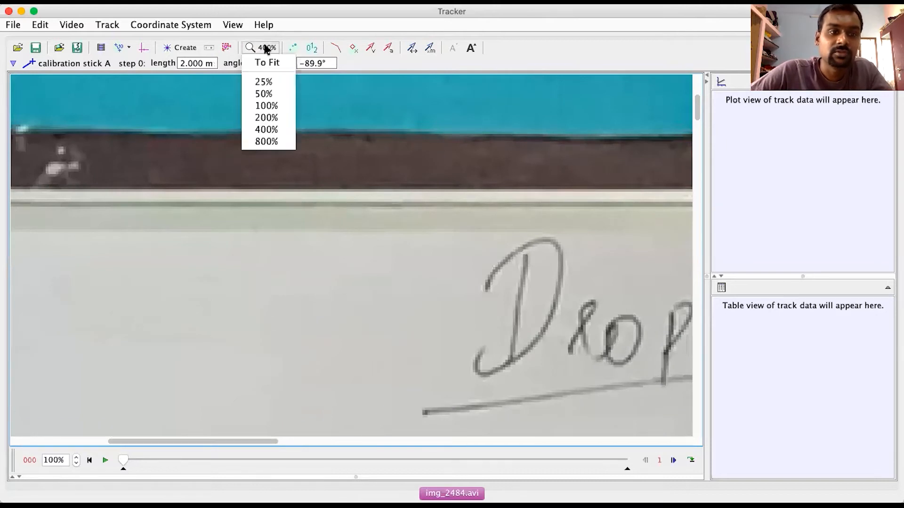
pyautogui.click(272, 91)
pyautogui.click(78, 66)
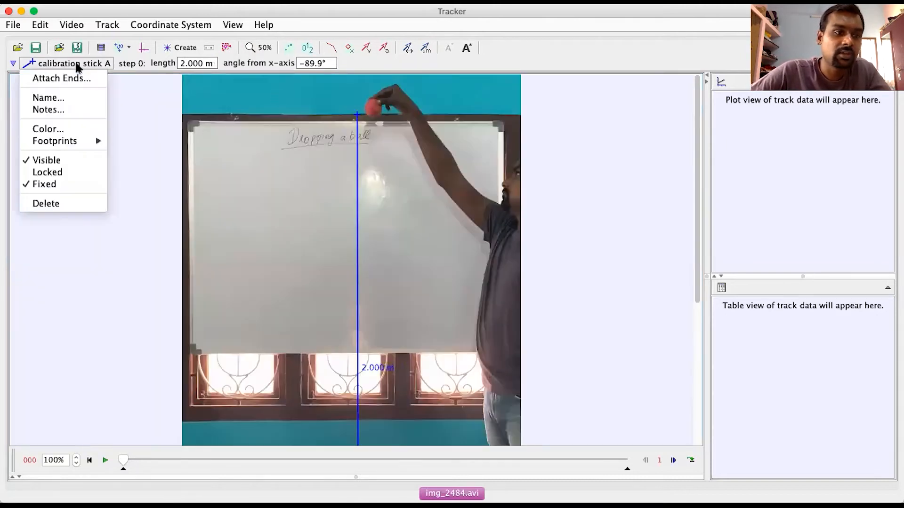
pyautogui.click(51, 172)
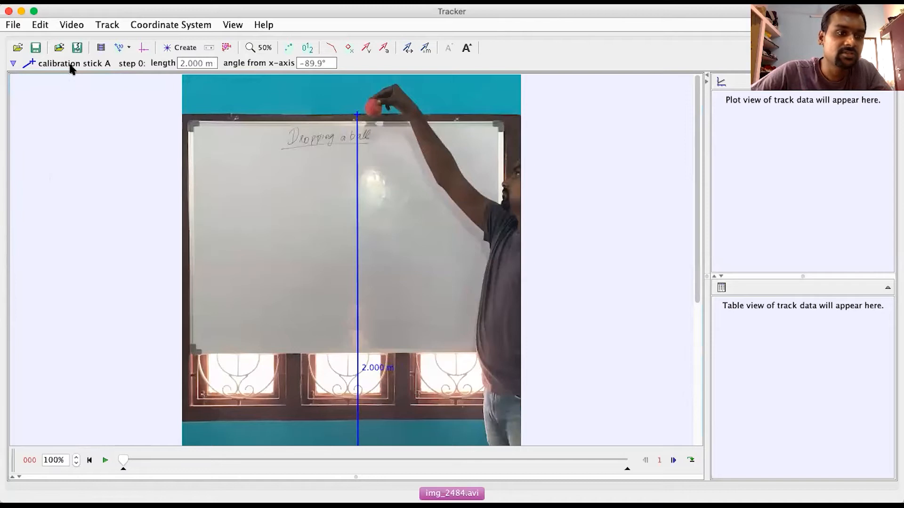
pyautogui.click(70, 69)
pyautogui.click(50, 158)
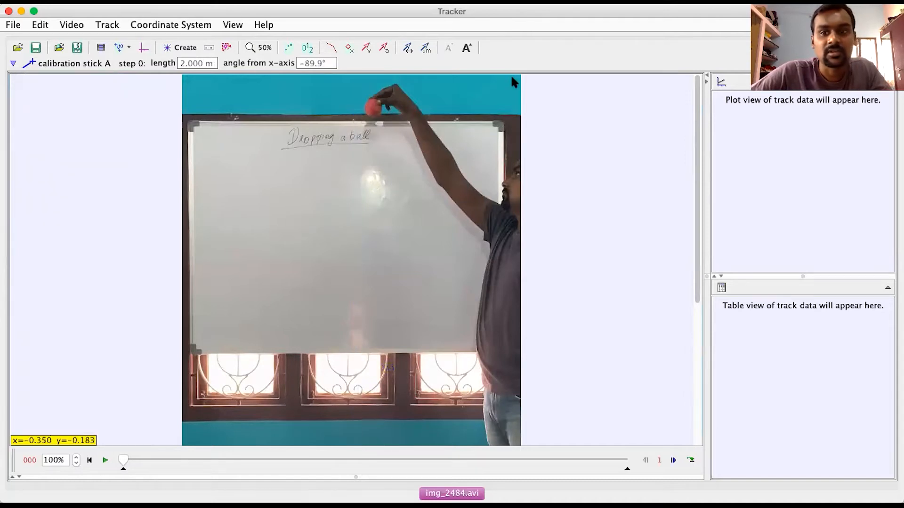
pyautogui.click(102, 47)
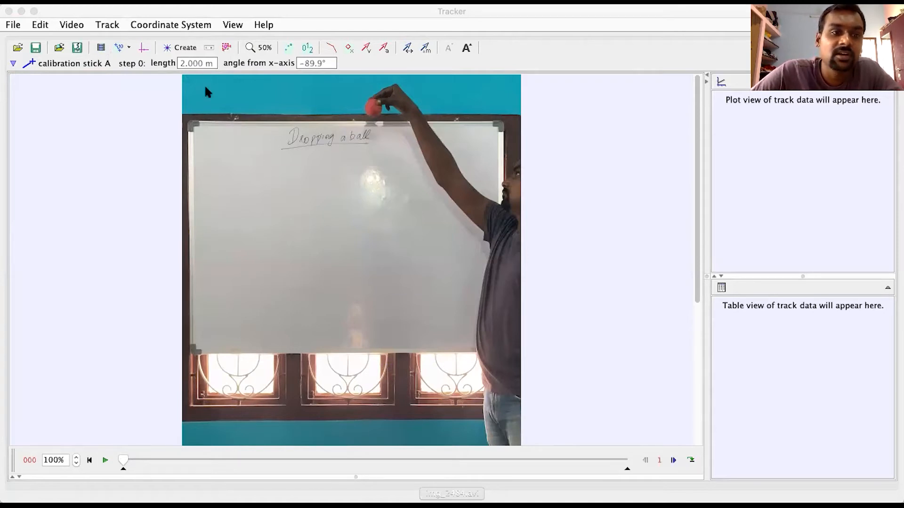
pyautogui.click(194, 48)
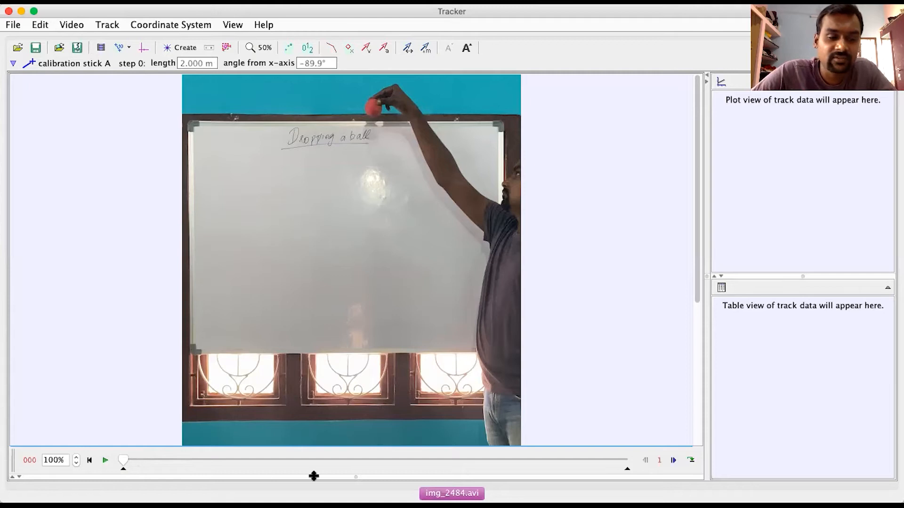
# Advance the video to frame 53, just before the ball leaves the hand, and set the time to zero at that frame
pyautogui.click(673, 462)
pyautogui.click(672, 461)
pyautogui.click(673, 461)
pyautogui.click(672, 461)
pyautogui.click(673, 461)
pyautogui.click(673, 461)
pyautogui.click(673, 461)
pyautogui.click(673, 462)
pyautogui.click(673, 462)
pyautogui.click(673, 461)
pyautogui.click(673, 462)
pyautogui.click(673, 461)
pyautogui.click(673, 461)
pyautogui.click(673, 461)
pyautogui.click(673, 461)
pyautogui.click(673, 461)
pyautogui.click(673, 461)
pyautogui.click(673, 461)
pyautogui.click(673, 462)
pyautogui.click(673, 462)
pyautogui.click(673, 461)
pyautogui.click(673, 461)
pyautogui.click(673, 461)
pyautogui.click(673, 461)
pyautogui.click(673, 461)
pyautogui.click(673, 461)
pyautogui.click(673, 461)
pyautogui.click(673, 461)
pyautogui.click(673, 462)
pyautogui.click(673, 461)
pyautogui.click(673, 461)
pyautogui.click(673, 461)
pyautogui.click(673, 461)
pyautogui.click(673, 461)
pyautogui.click(673, 461)
pyautogui.click(673, 461)
pyautogui.click(673, 462)
pyautogui.click(673, 462)
pyautogui.click(673, 461)
pyautogui.click(673, 461)
pyautogui.click(673, 461)
pyautogui.click(673, 461)
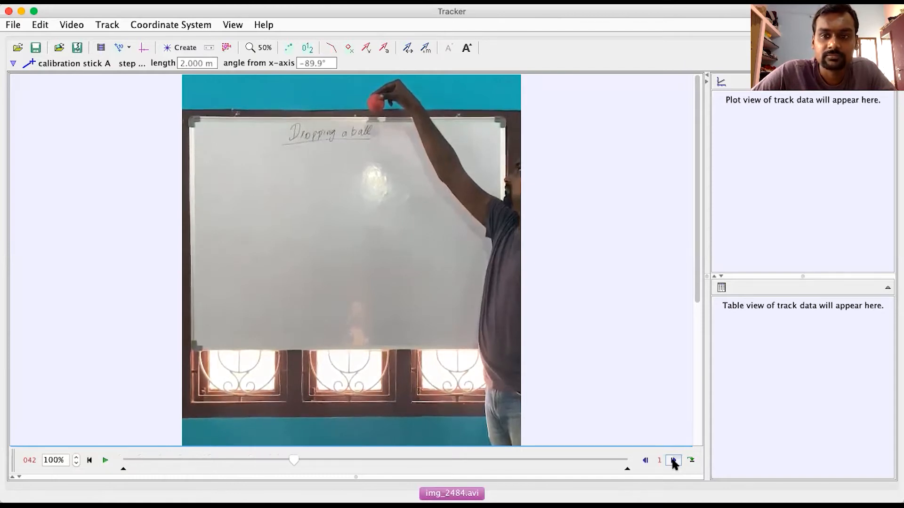
pyautogui.click(673, 461)
pyautogui.click(673, 461)
pyautogui.click(673, 461)
pyautogui.click(674, 462)
pyautogui.click(674, 462)
pyautogui.click(674, 462)
pyautogui.click(674, 462)
pyautogui.click(674, 462)
pyautogui.click(674, 462)
pyautogui.click(674, 462)
pyautogui.click(674, 462)
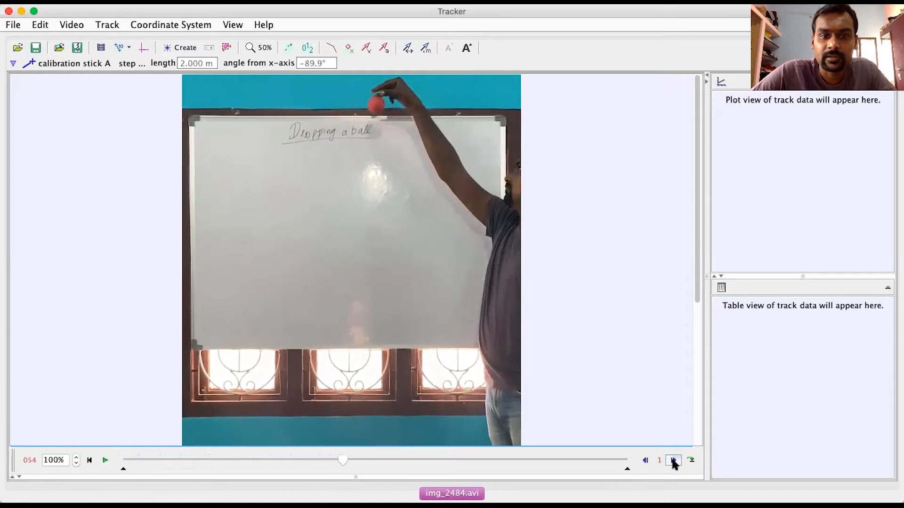
pyautogui.click(645, 461)
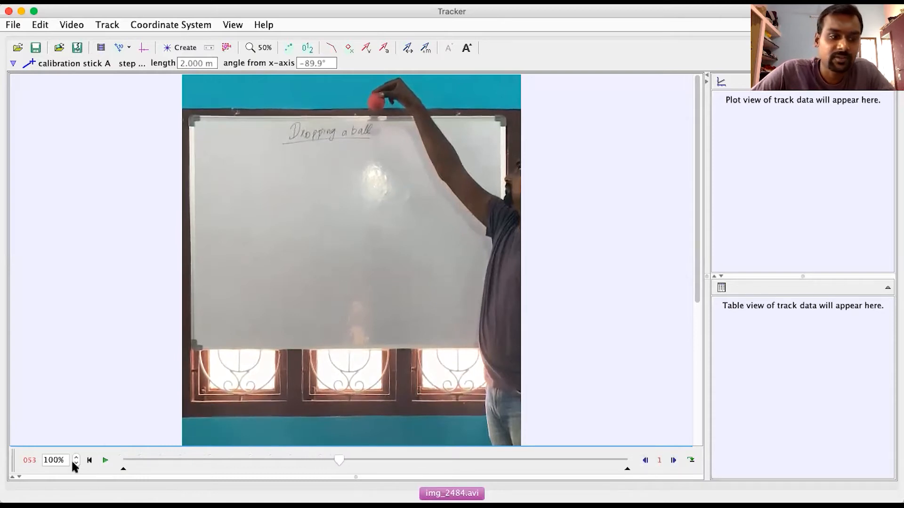
pyautogui.click(27, 459)
pyautogui.click(44, 468)
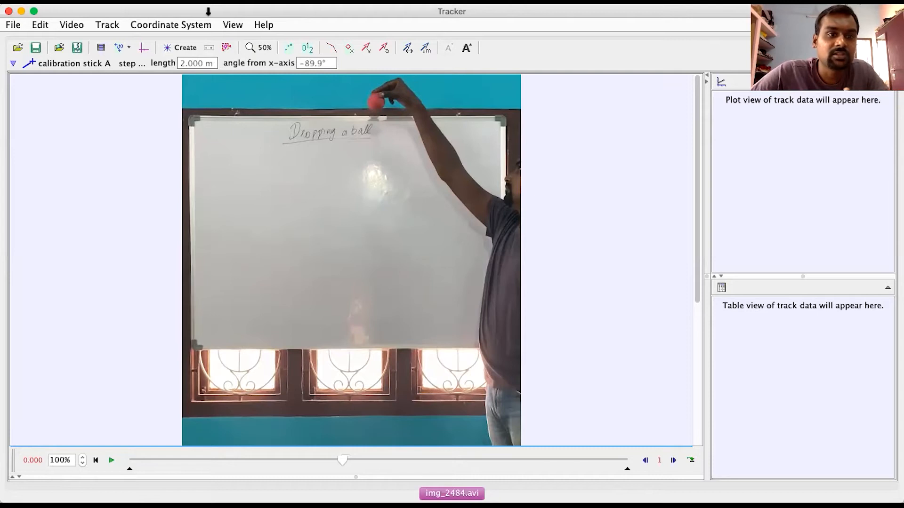
# Create a point mass track for the ball and change its colour to cyan
pyautogui.click(183, 49)
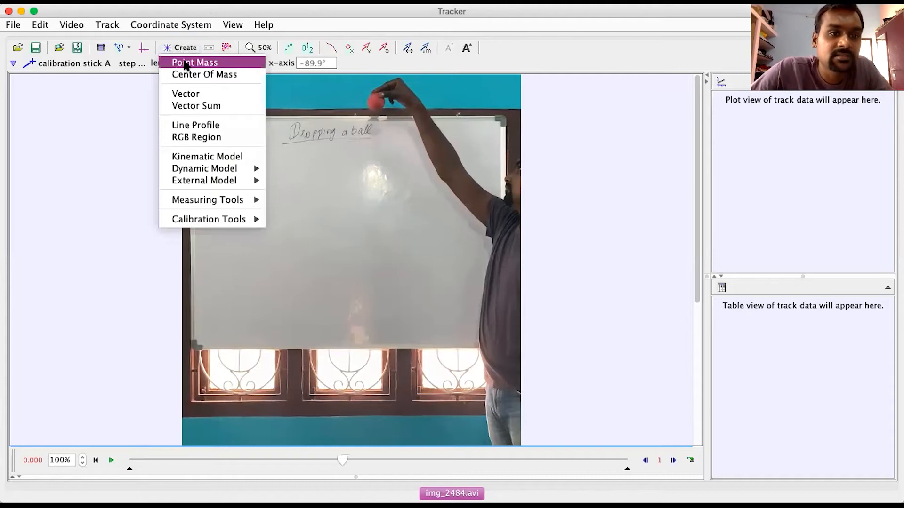
pyautogui.click(185, 63)
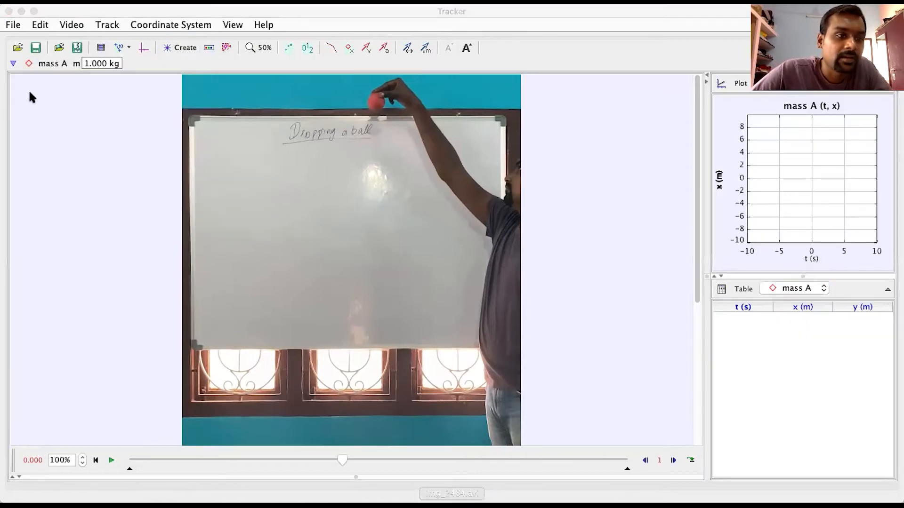
pyautogui.rightClick(30, 97)
pyautogui.click(41, 140)
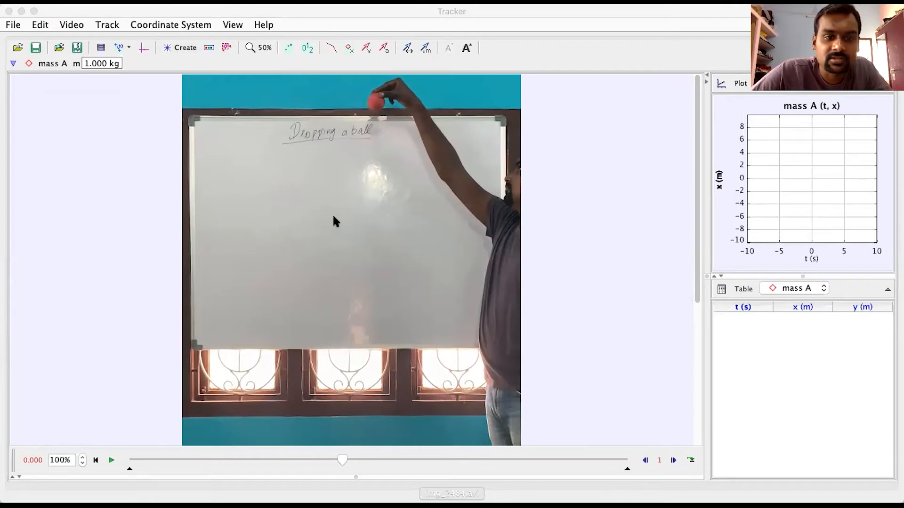
pyautogui.click(391, 374)
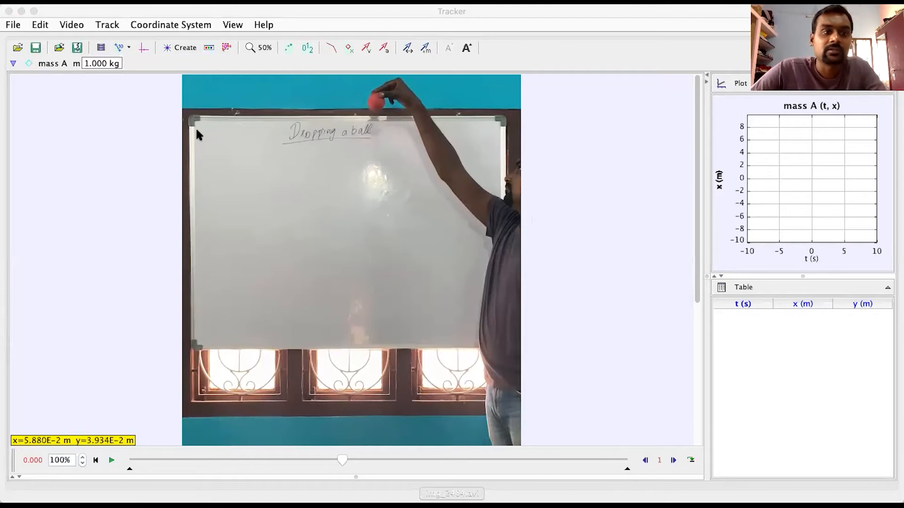
pyautogui.click(386, 107)
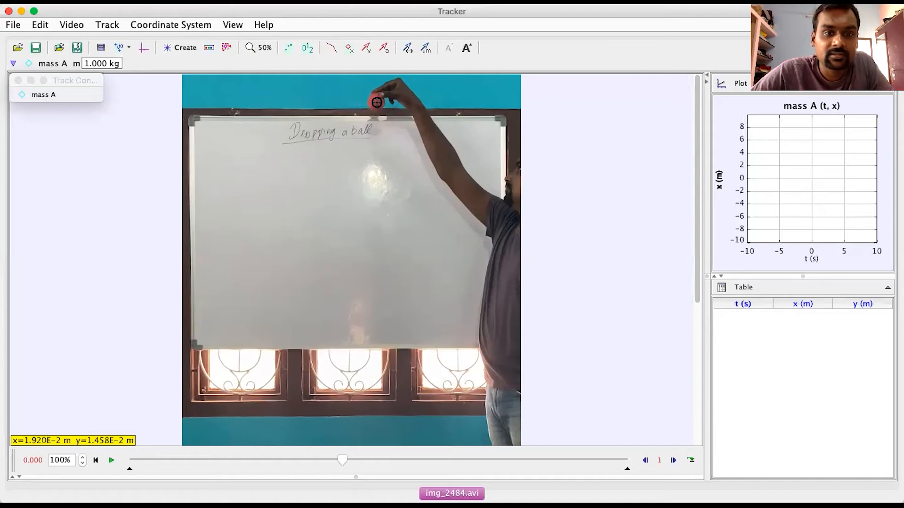
# Mark the ball in the hand at frame 53 and autotrack it frame by frame down the whiteboard to frame 65
pyautogui.keyDown('shift'); pyautogui.click(376, 103); pyautogui.keyUp('shift')
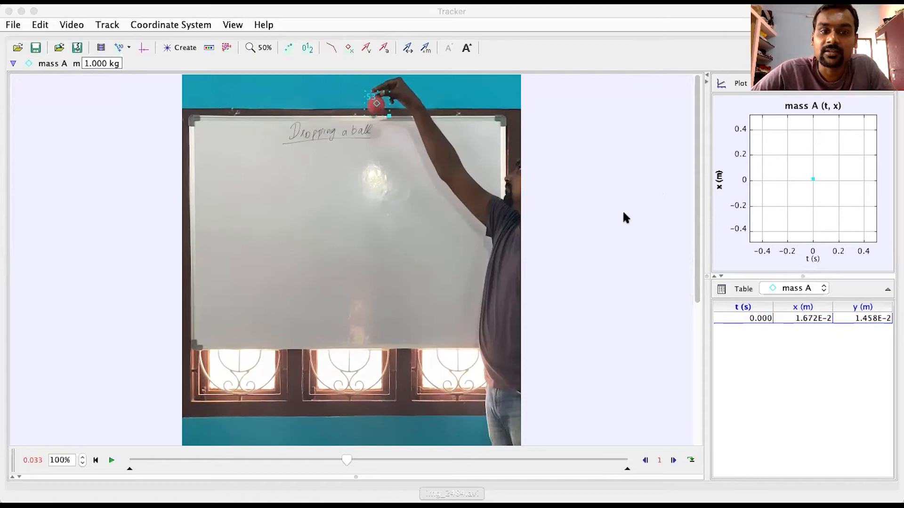
pyautogui.click(682, 168)
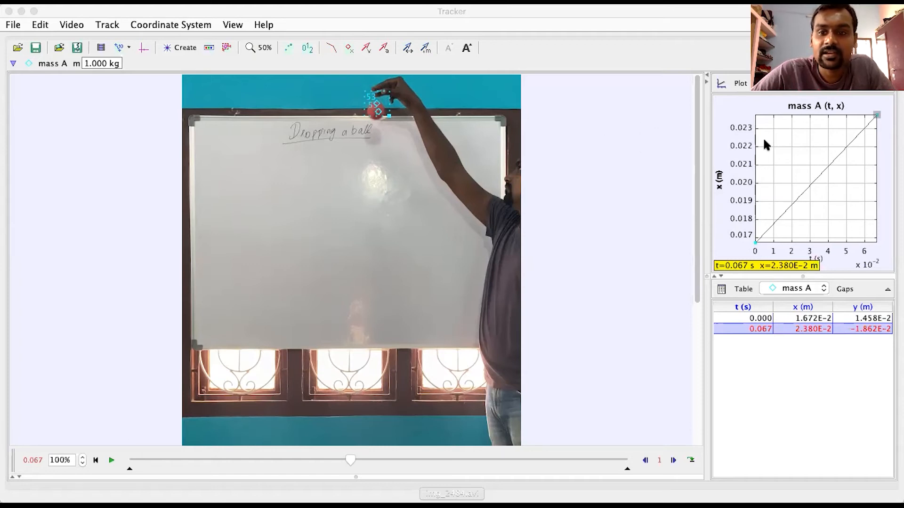
pyautogui.click(796, 134)
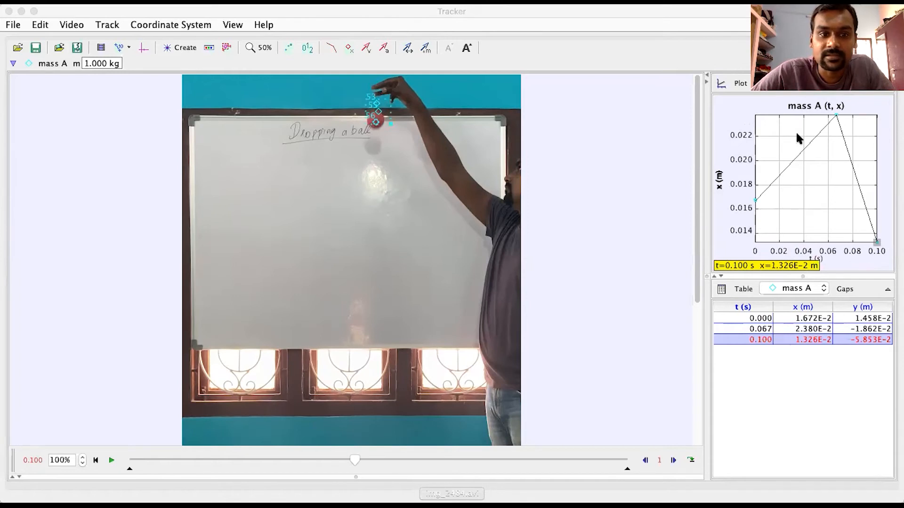
pyautogui.click(796, 133)
pyautogui.click(796, 134)
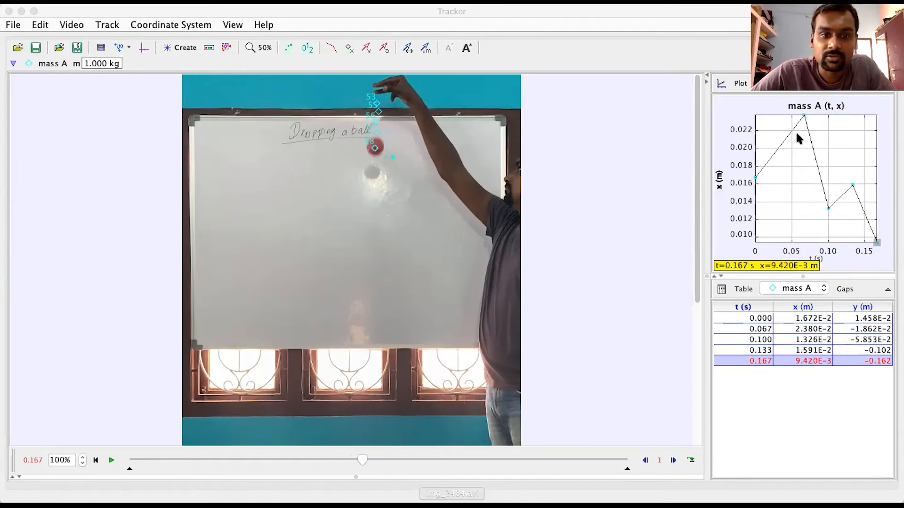
pyautogui.click(796, 134)
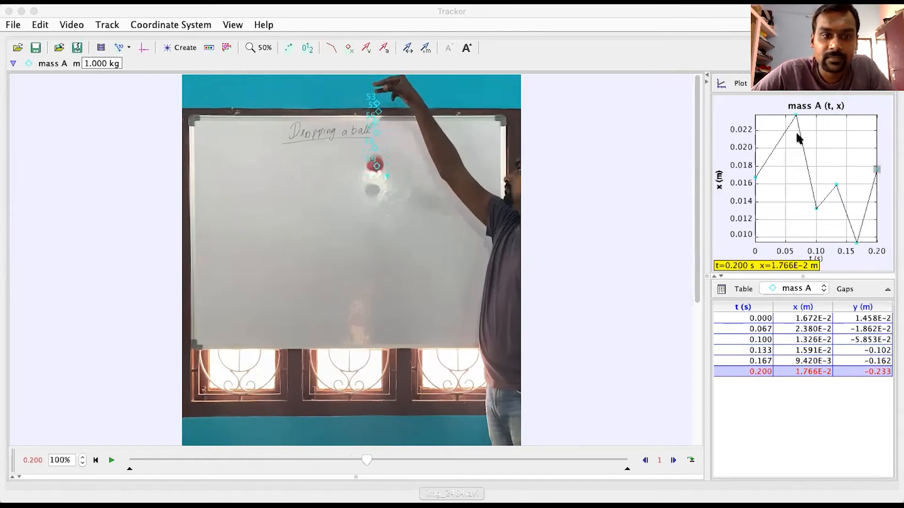
pyautogui.click(796, 134)
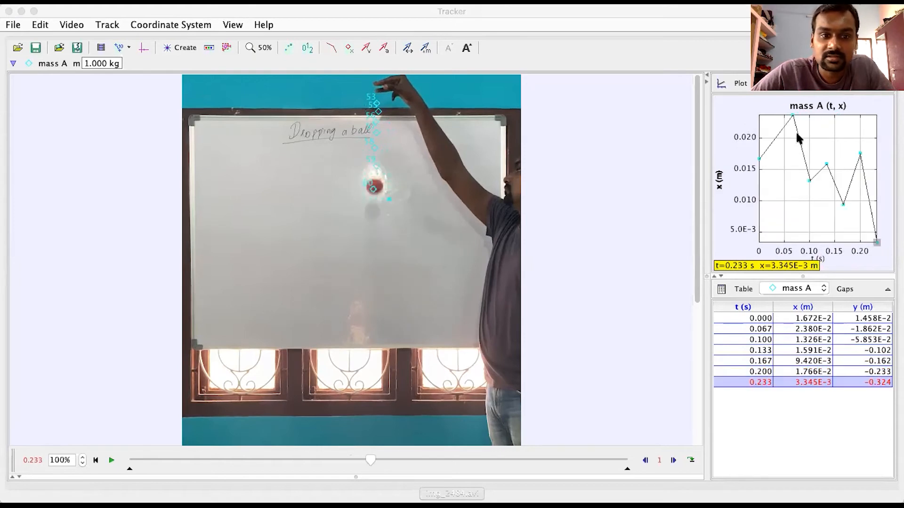
pyautogui.click(796, 134)
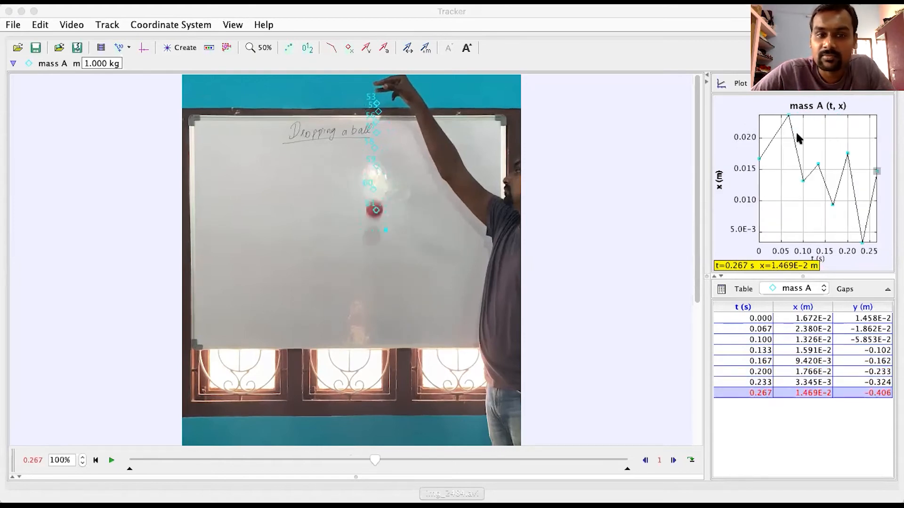
pyautogui.click(797, 134)
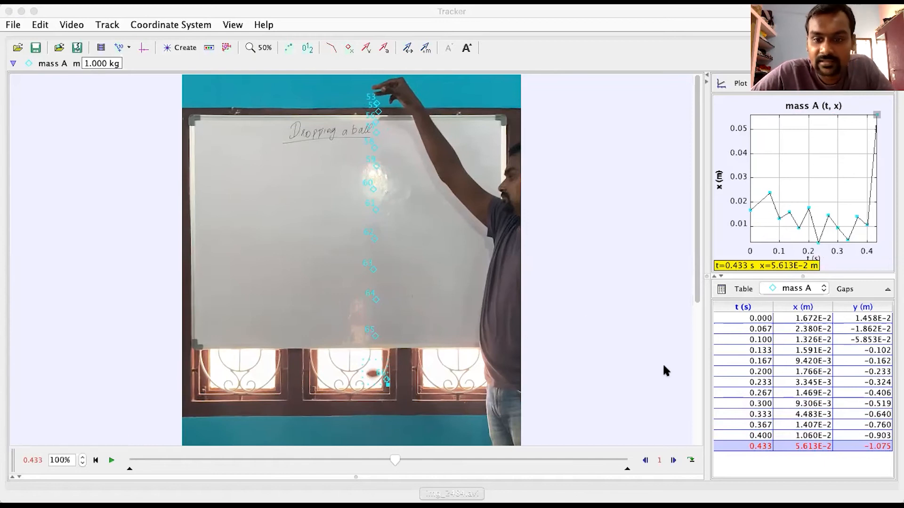
# Delete the misplaced track point at frame 66 and mark the ball's centre manually in that frame
pyautogui.rightClick(635, 386)
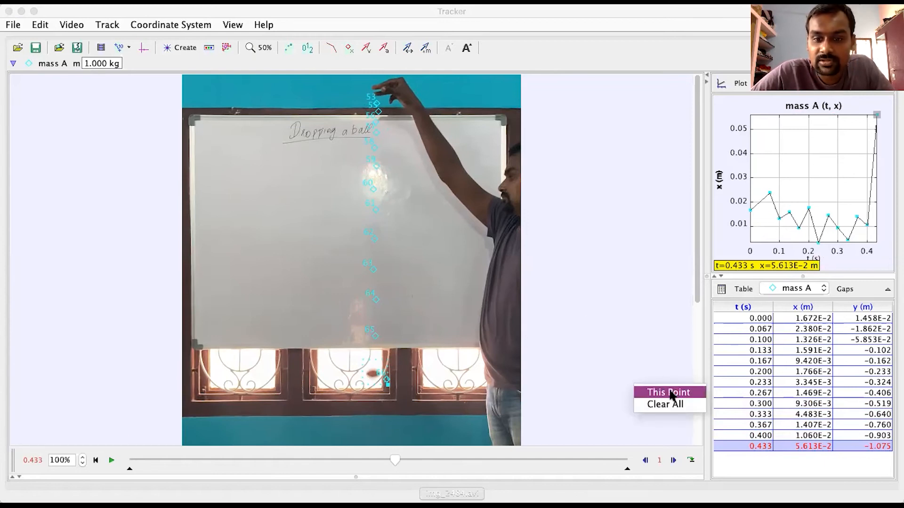
pyautogui.click(668, 392)
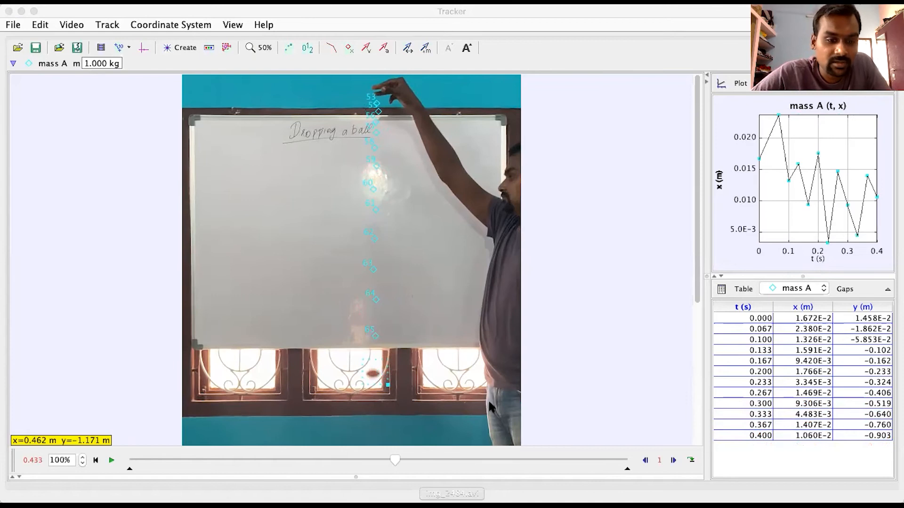
pyautogui.keyDown('shift'); pyautogui.click(373, 373); pyautogui.keyUp('shift')
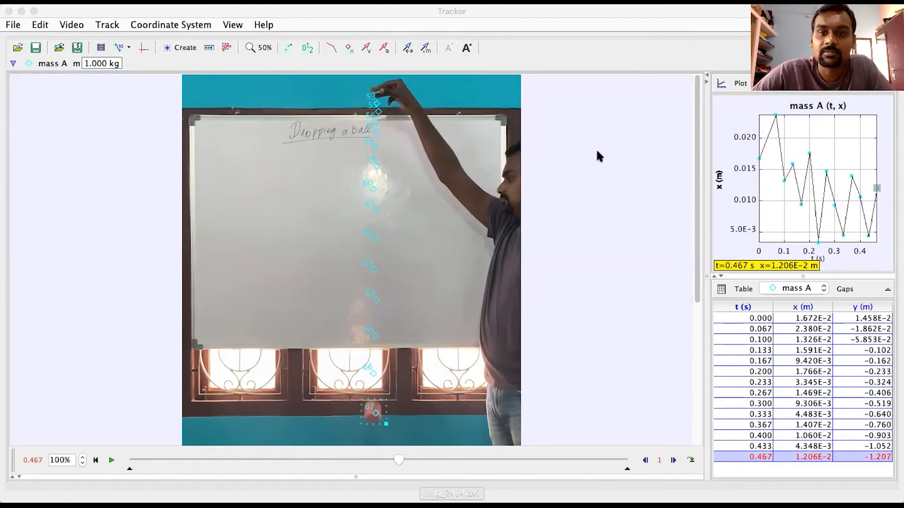
# Continue autotracking the ball down the blue wall through frame 70 and close the Autotracker
pyautogui.click(694, 212)
pyautogui.moveTo(695, 208); pyautogui.dragTo(698, 332)
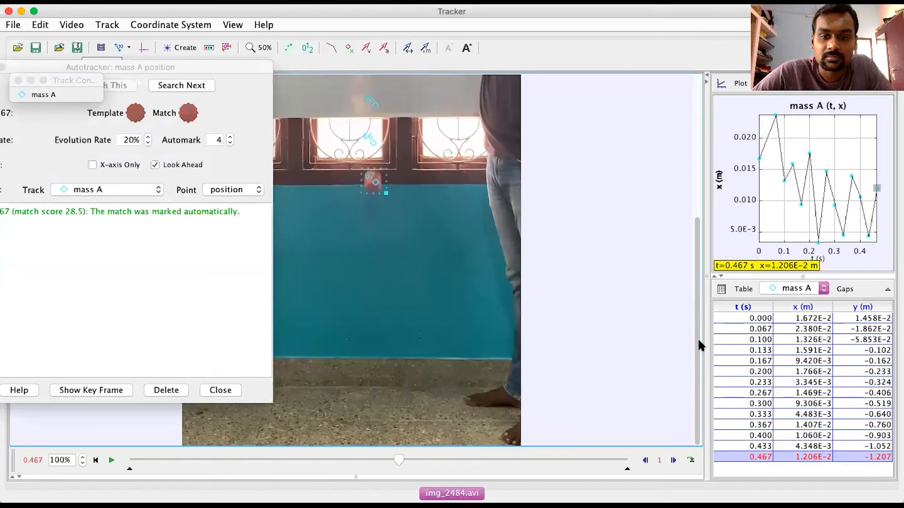
pyautogui.click(168, 85)
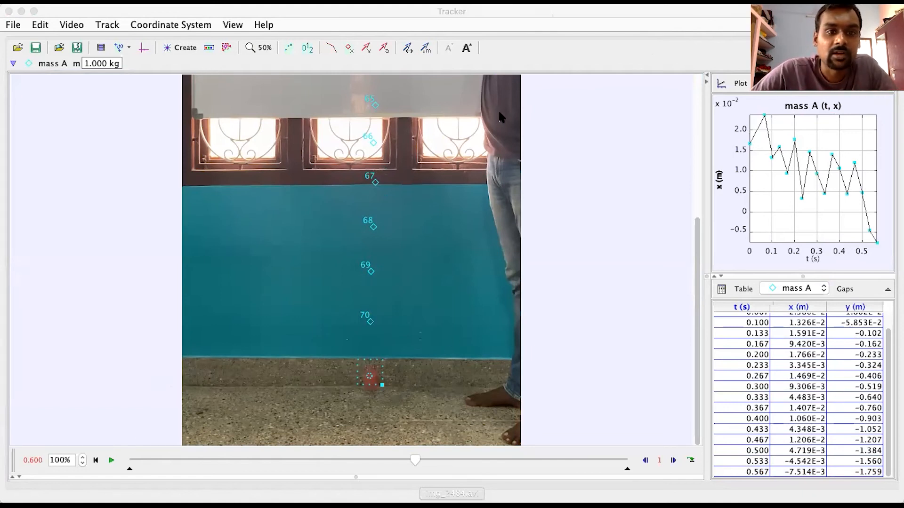
pyautogui.click(263, 49)
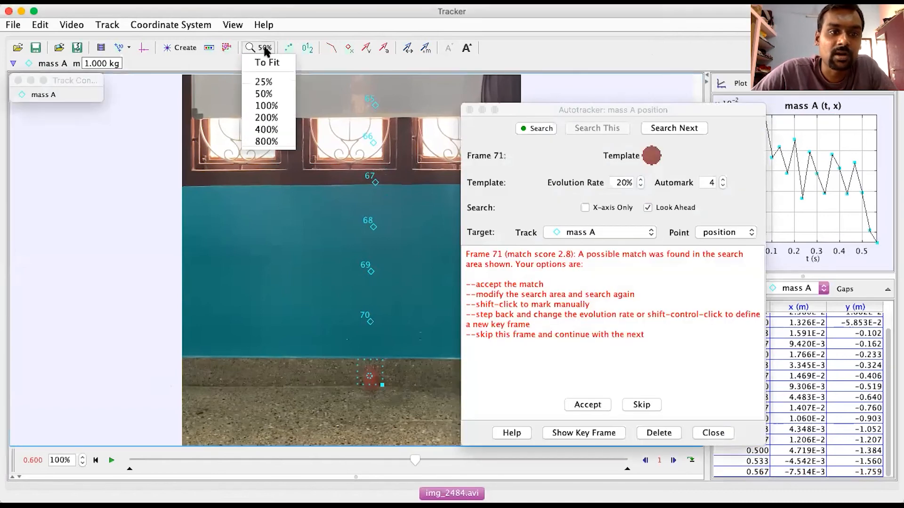
pyautogui.click(264, 81)
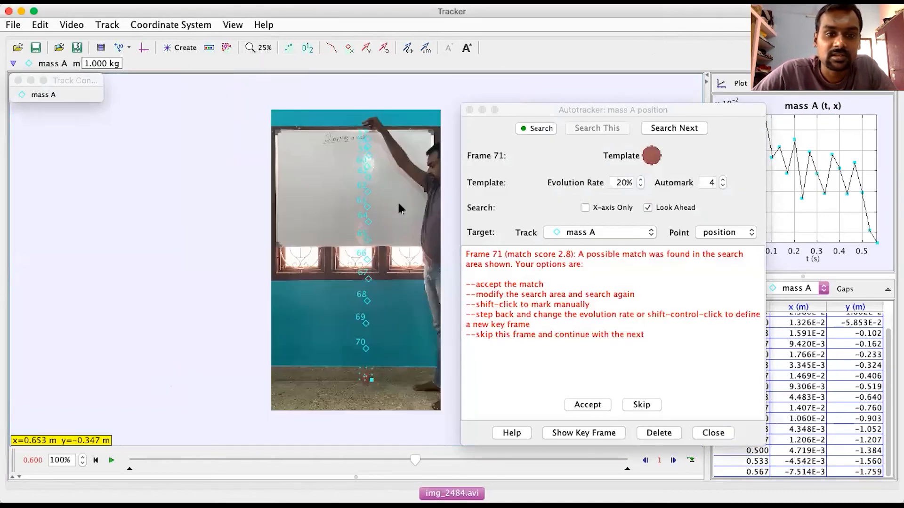
pyautogui.click(712, 434)
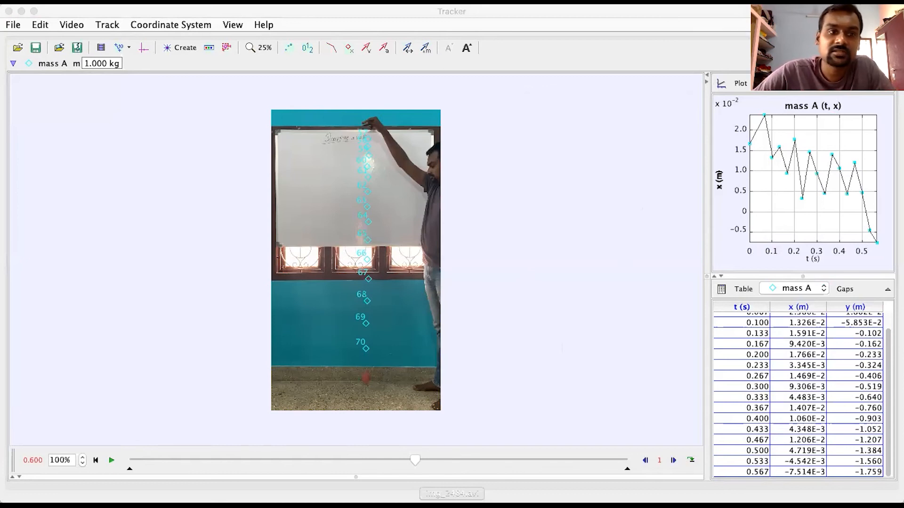
# Plot the y-component of the ball's position against time
pyautogui.click(721, 183)
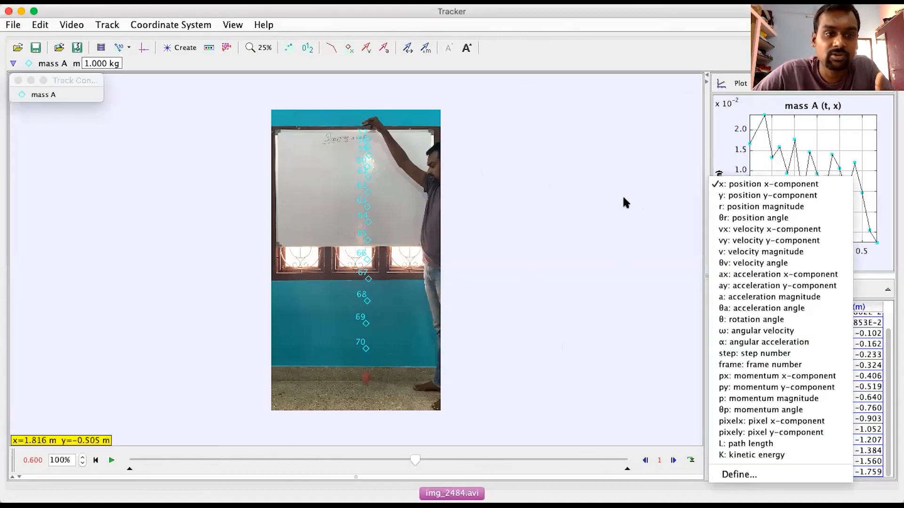
pyautogui.click(745, 195)
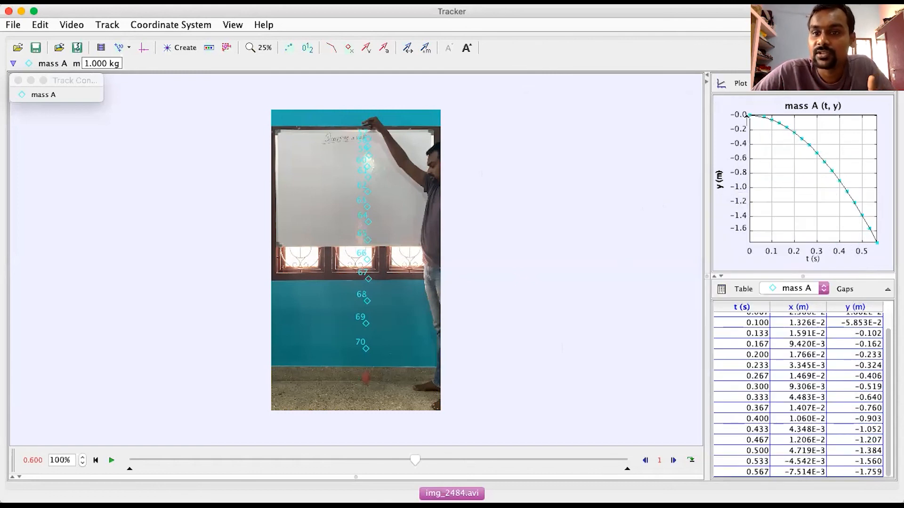
pyautogui.click(721, 86)
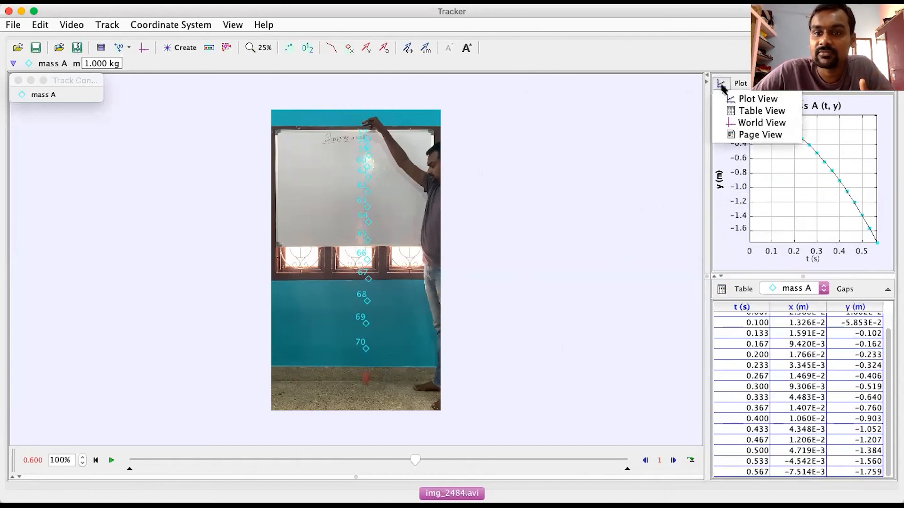
pyautogui.click(738, 98)
pyautogui.click(735, 84)
pyautogui.click(736, 85)
pyautogui.click(737, 127)
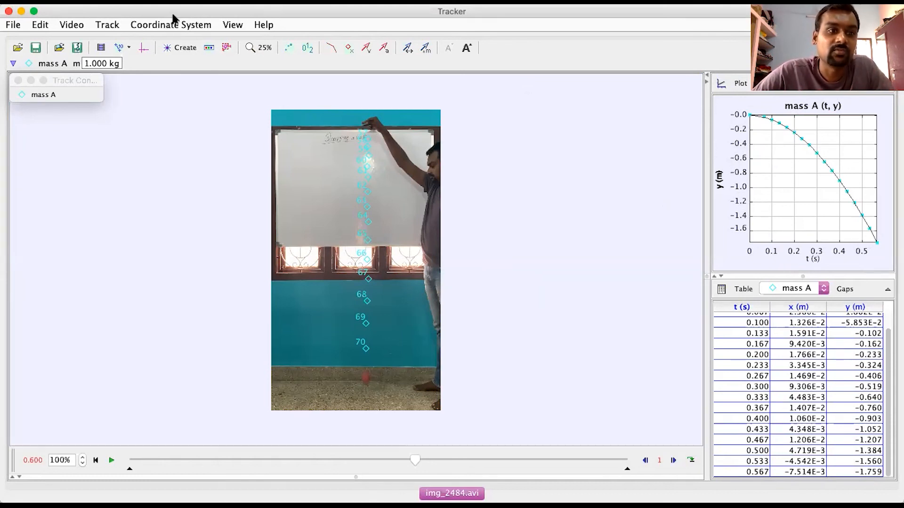
# Show the coordinate axes and set their angle from horizontal to 180° so that y points downward
pyautogui.click(209, 48)
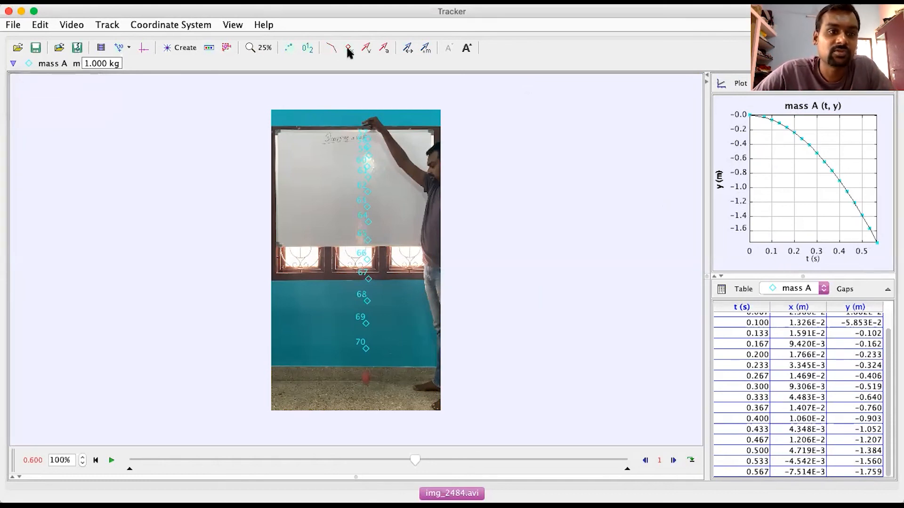
pyautogui.click(143, 45)
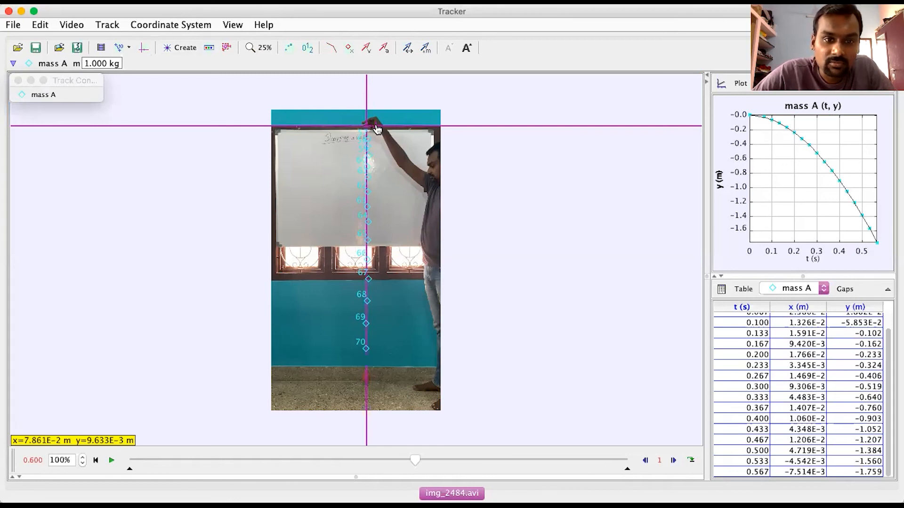
pyautogui.moveTo(376, 126); pyautogui.dragTo(343, 122)
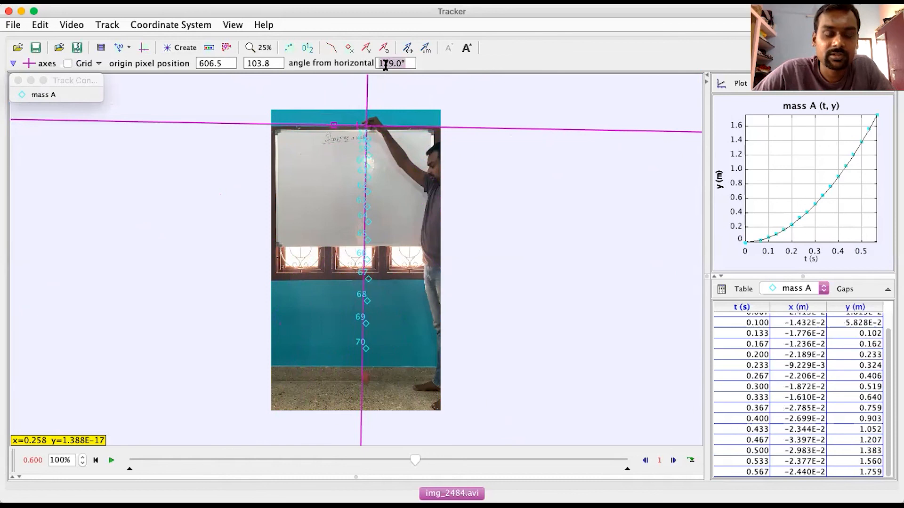
pyautogui.write('180')
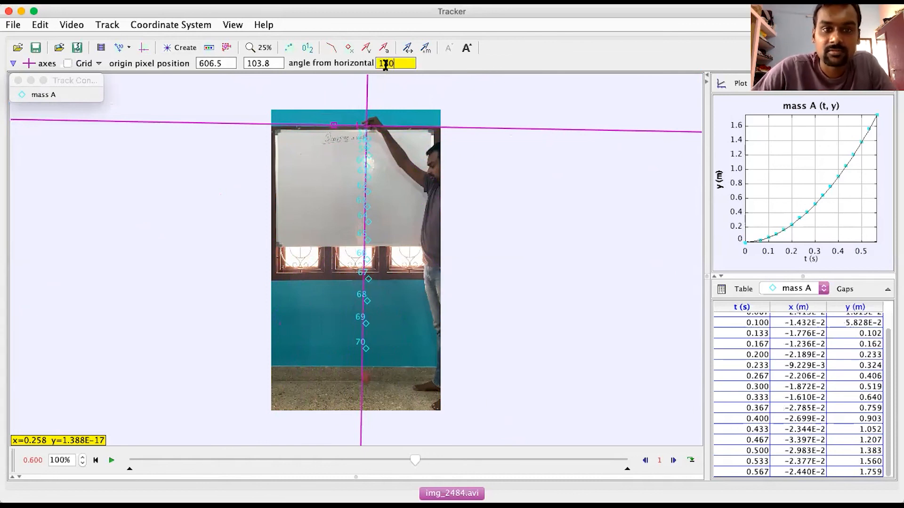
pyautogui.press('Return')
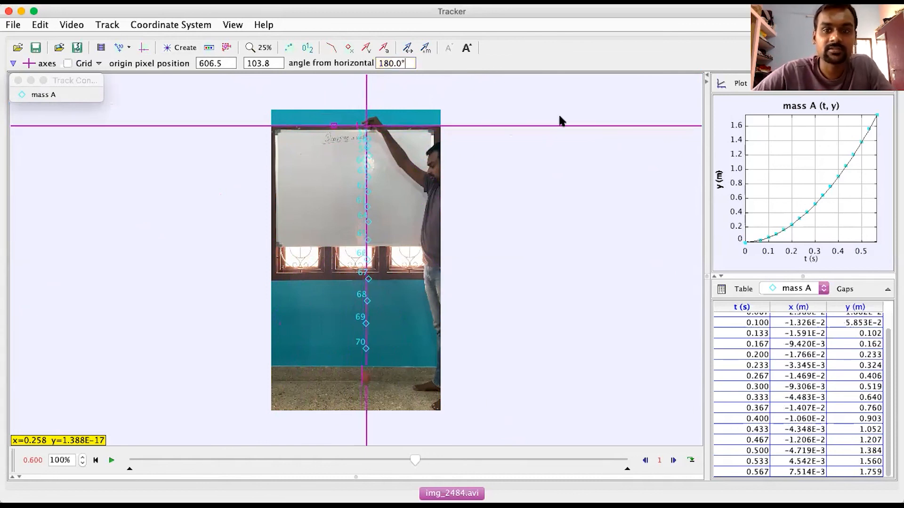